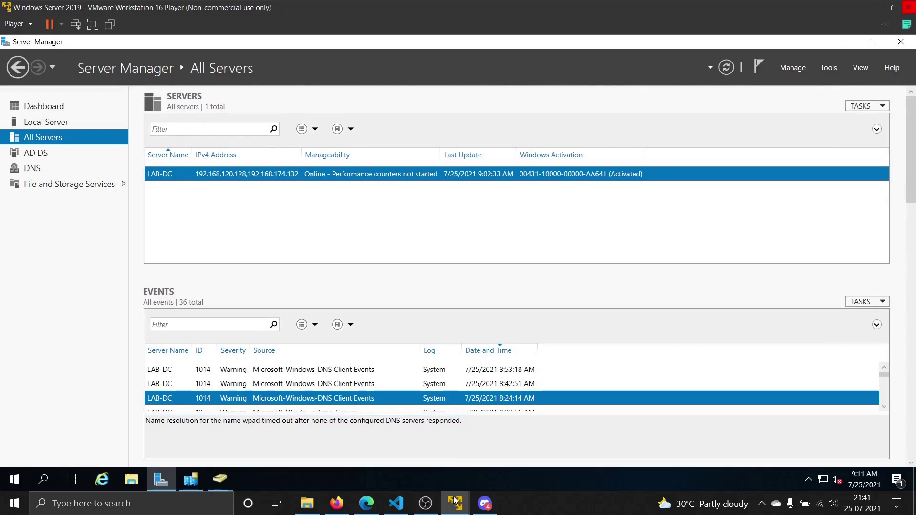
Show the AD DS server role and look through its server and event lists
left_click(47, 152)
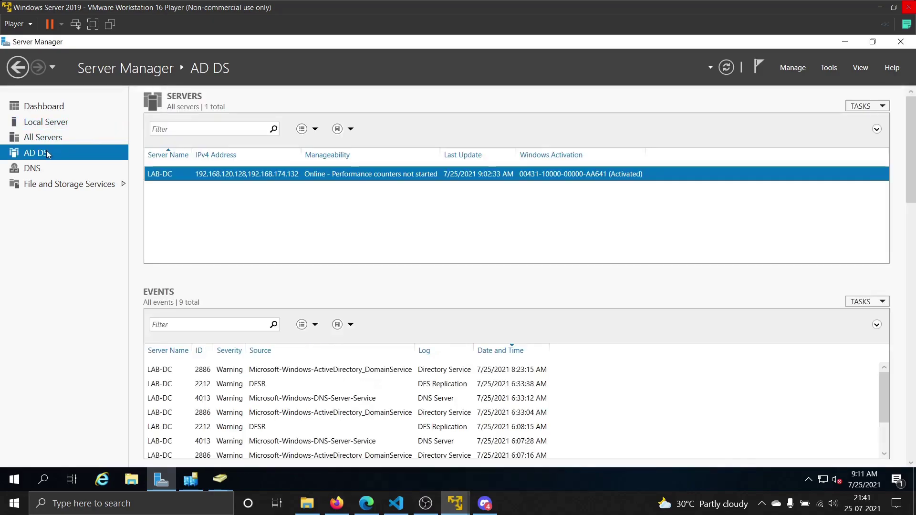
scroll(421, 240, "down", 3)
scroll(420, 240, "up", 3)
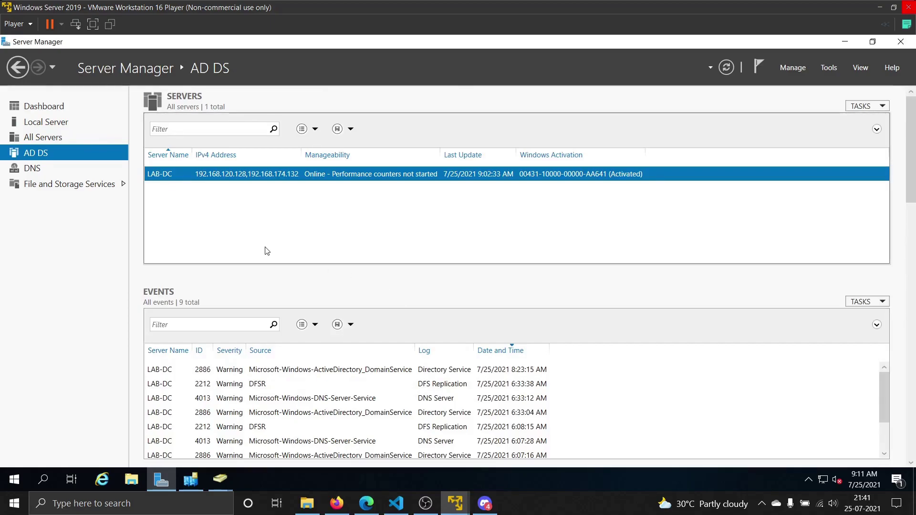
scroll(365, 293, "down", 5)
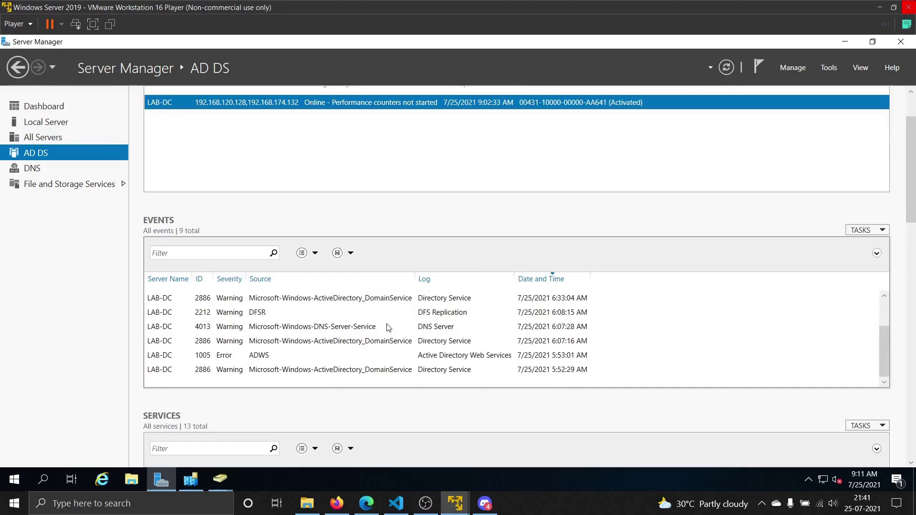
scroll(330, 411, "down", 3)
scroll(435, 351, "up", 4)
scroll(429, 372, "up", 2)
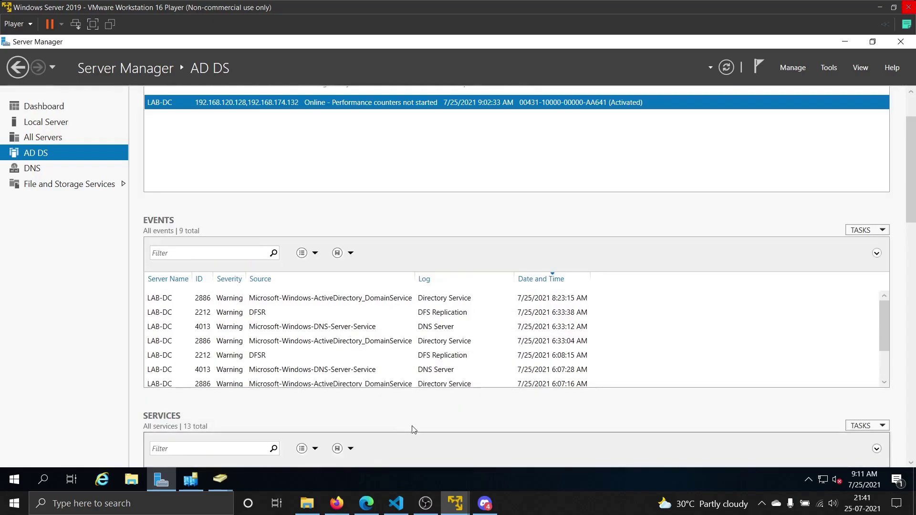
Switch to the Windows 10 x64 virtual machine to view its sign-in screen, and return to the Windows Server 2019 machine
mouse_move(455, 503)
left_click(494, 441)
left_click(483, 364)
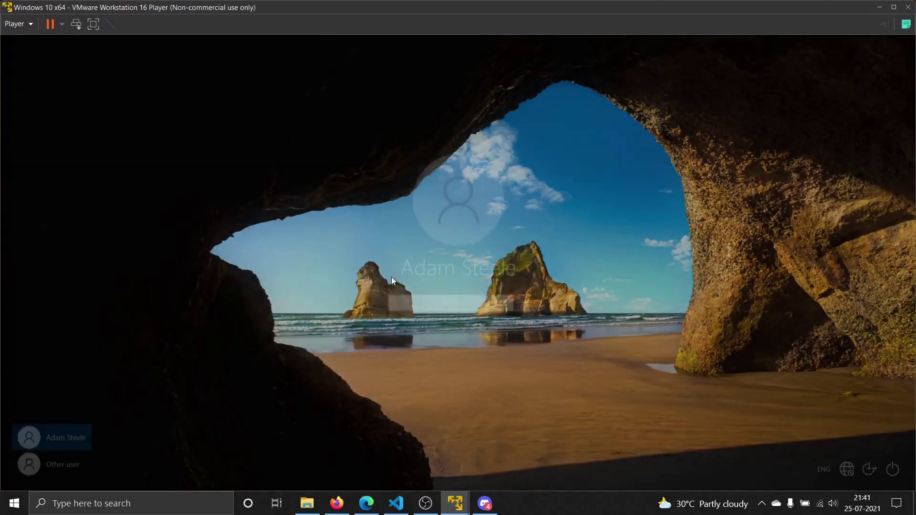
left_click(419, 445)
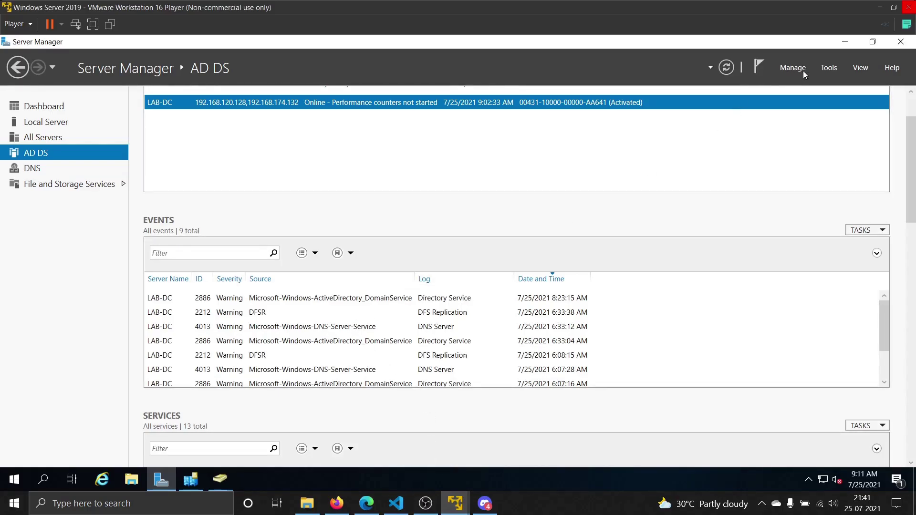
Bring up Active Directory Users and Computers to view the Users container of lab01.local
left_click(829, 67)
left_click(783, 135)
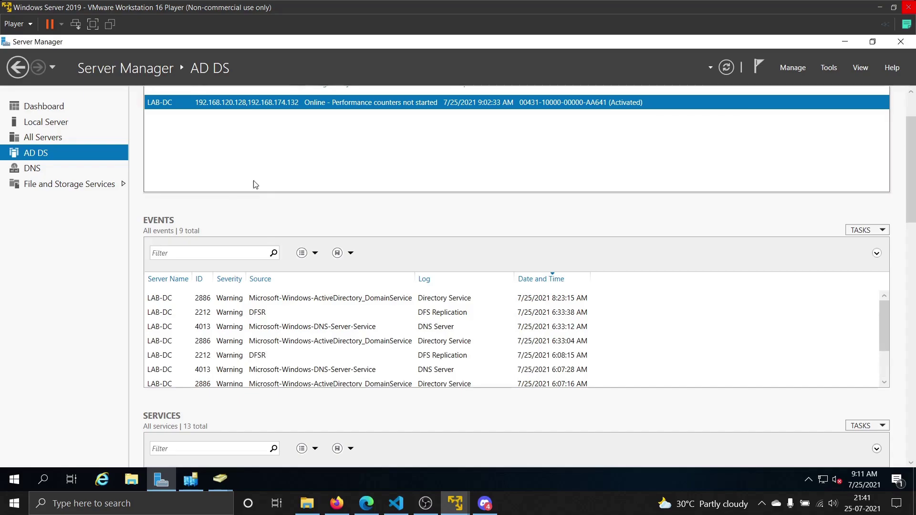
left_click(220, 479)
left_click(256, 444)
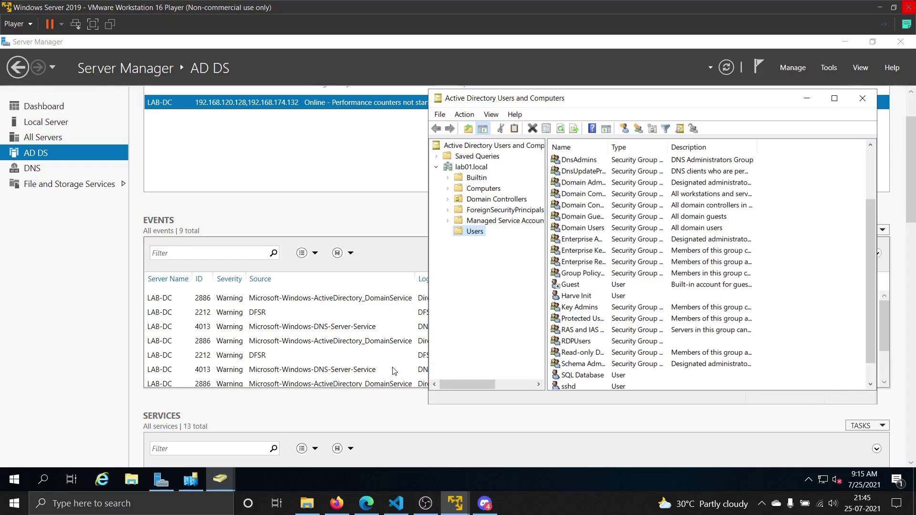
Switch to Visual Studio Code and start the web application from the terminal with python main.py
left_click(399, 502)
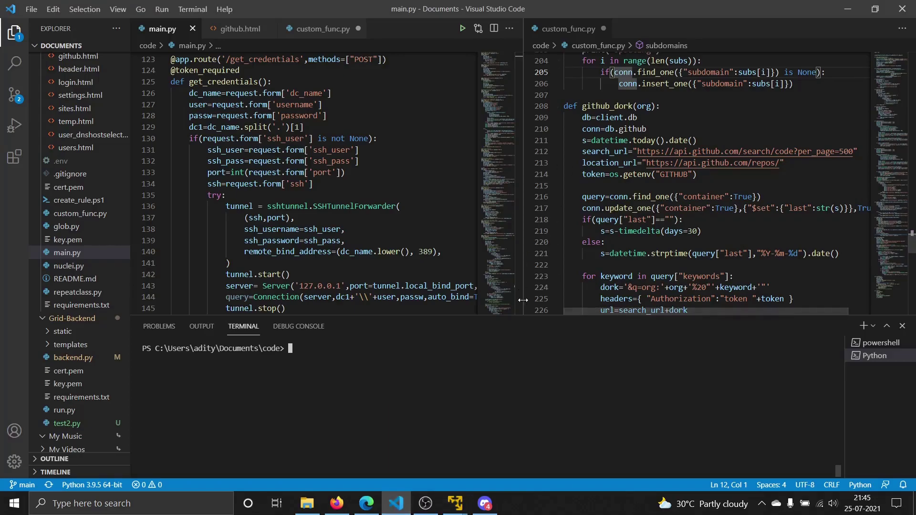
left_click_drag(520, 314, 521, 328)
type("python main.py")
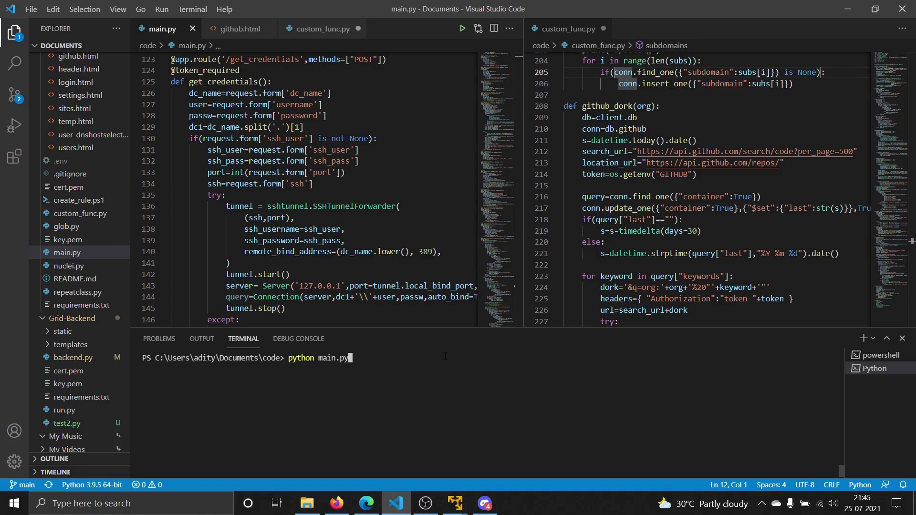
key("Return")
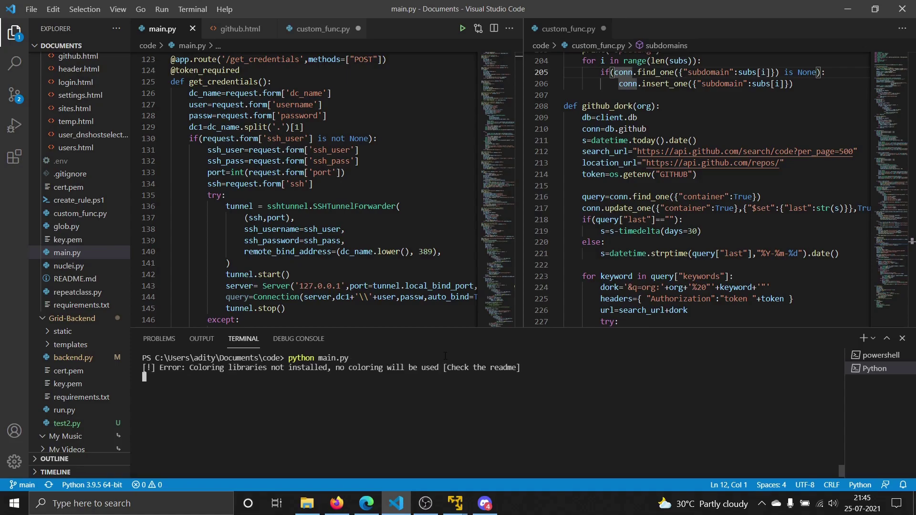
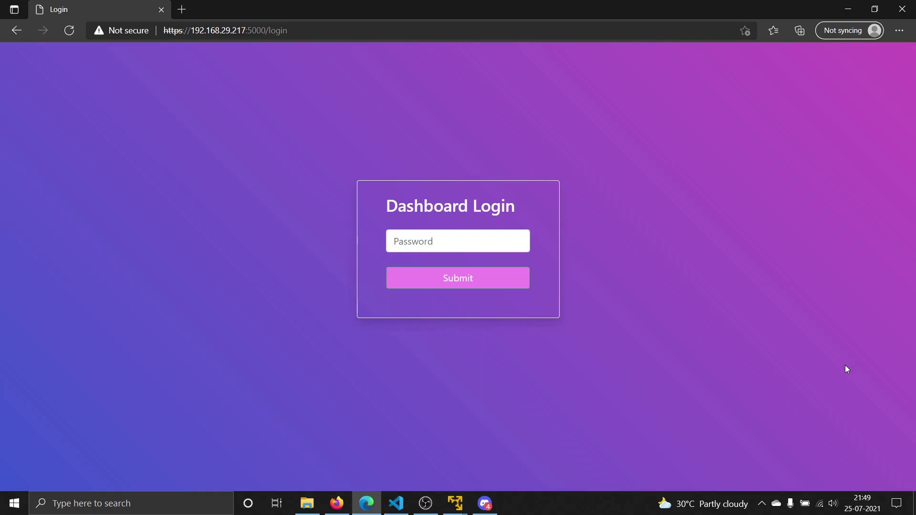
Enter the dashboard password on the Dashboard Login page and submit it
left_click(488, 236)
type("••••••••••••")
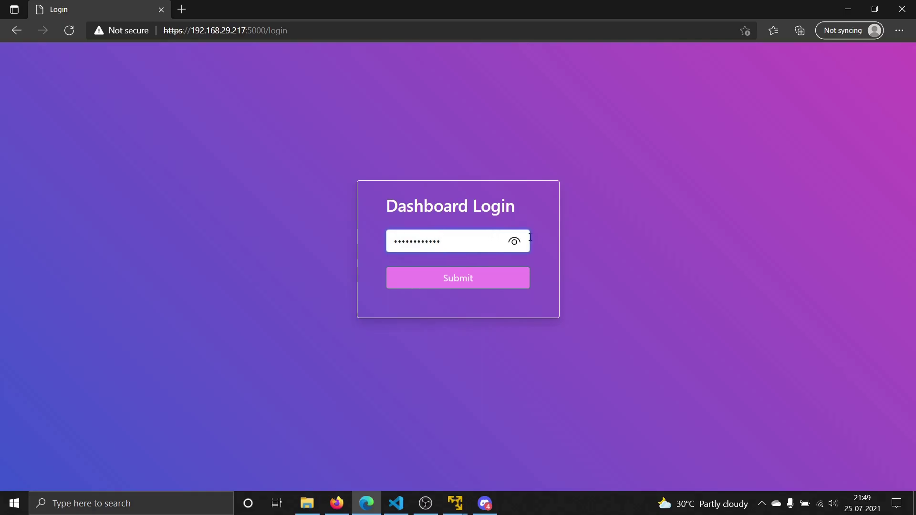
left_click(635, 262)
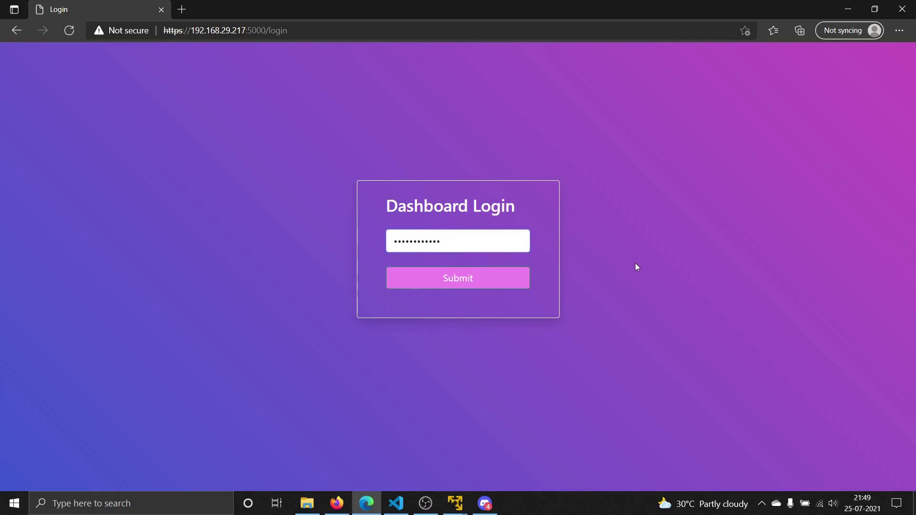
left_click(510, 281)
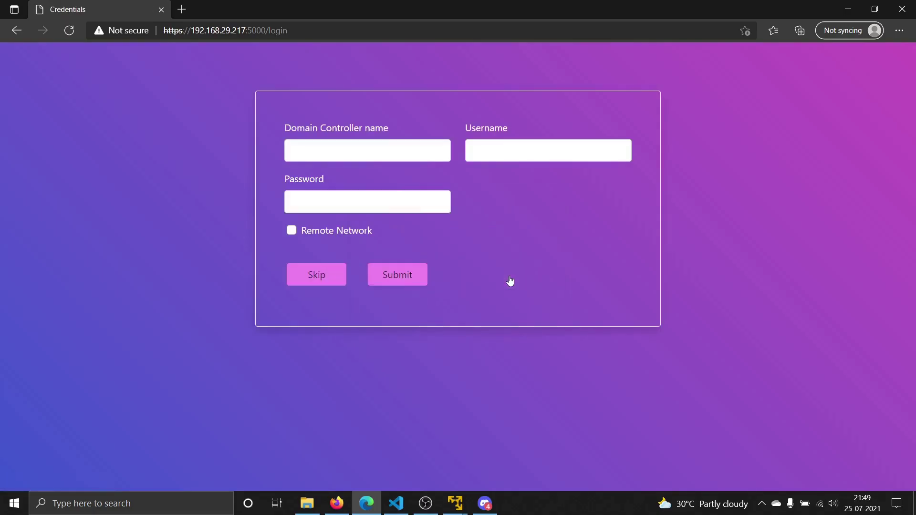
Fill in the domain controller name LAB-DC.lab01.local, the username administrator and the account password on the credentials form
left_click(378, 153)
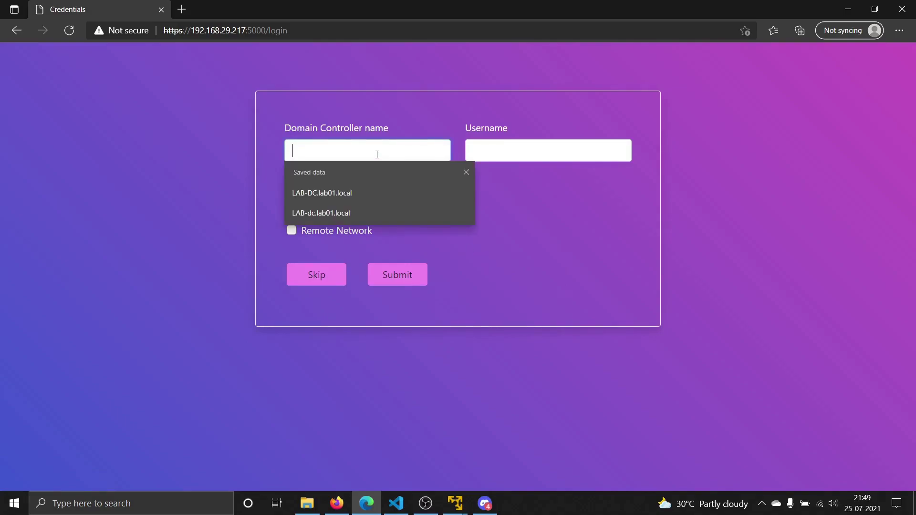
left_click(362, 187)
left_click(487, 145)
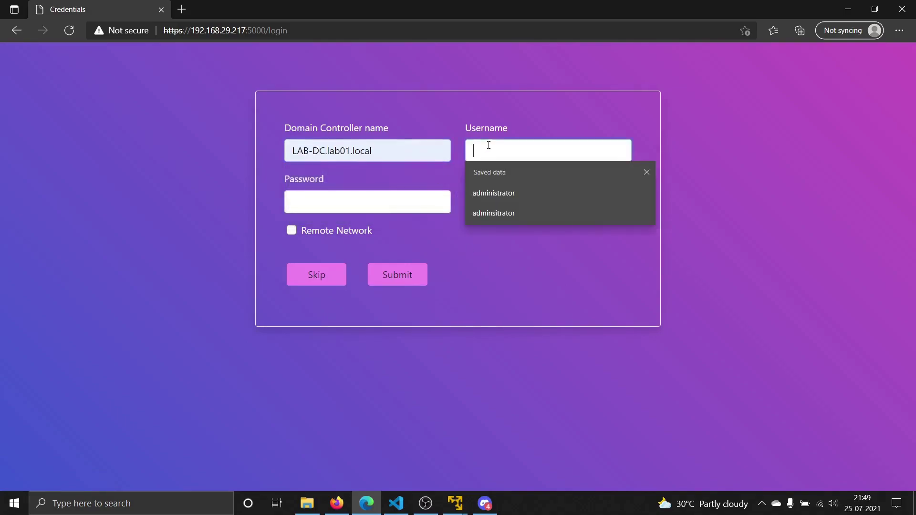
left_click(501, 192)
left_click(353, 204)
type("••••••")
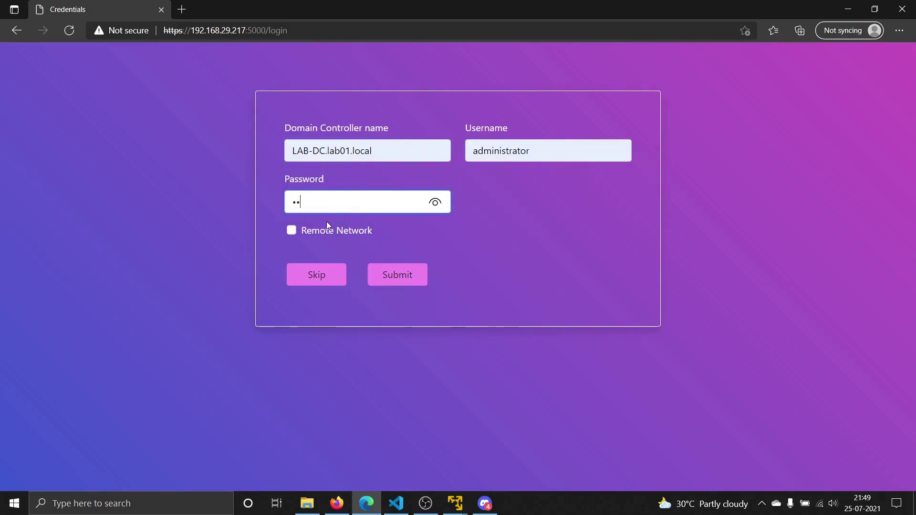
type("••••")
Enable Remote Network and enter SSH server ws-1.lab01.local, SSH username tiger, the SSH password and SSH port 22
left_click(295, 229)
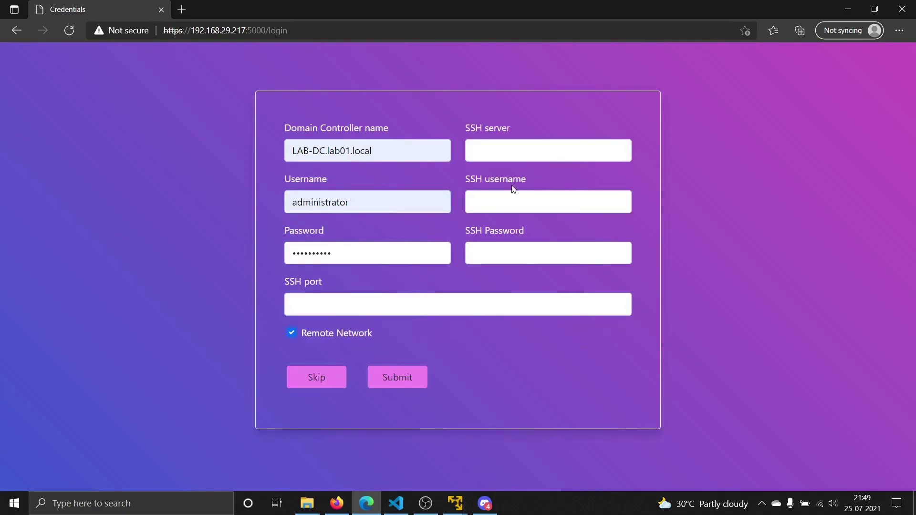
left_click(510, 151)
left_click(499, 190)
left_click(503, 205)
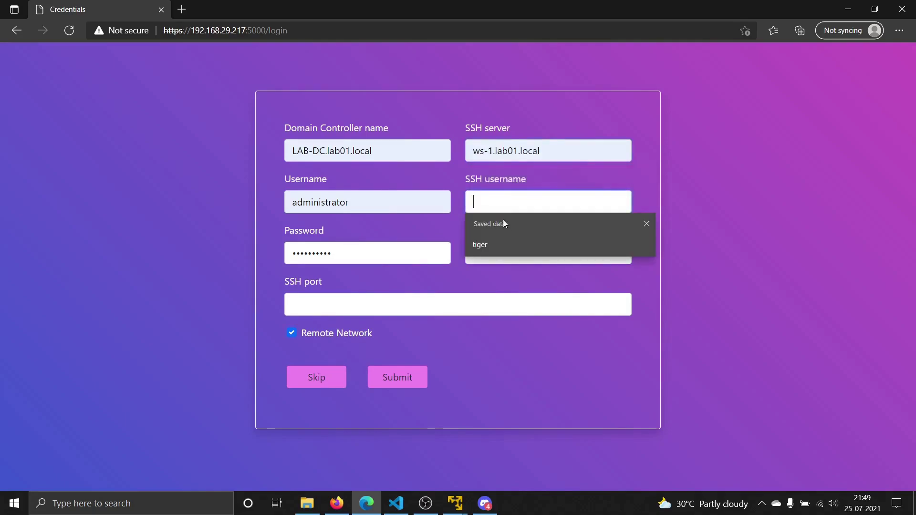
left_click(496, 245)
left_click(496, 257)
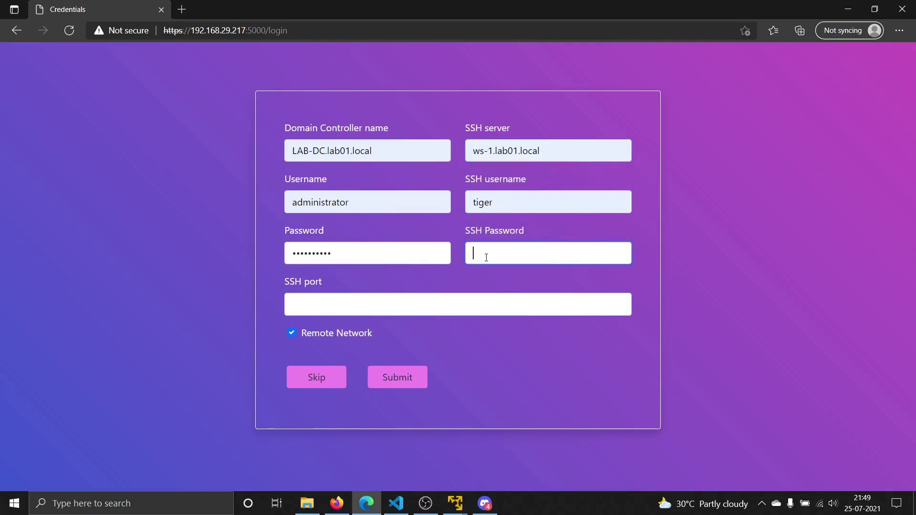
type("*********")
left_click(384, 311)
type("22")
left_click(773, 306)
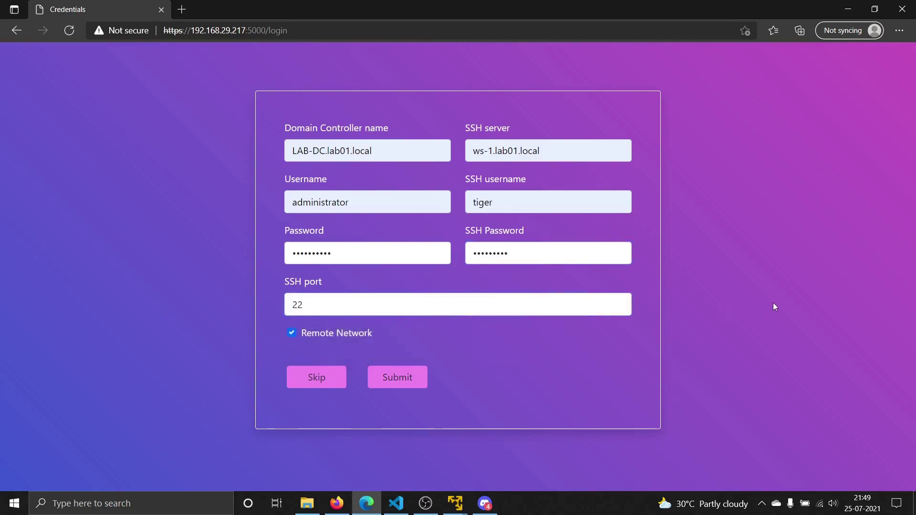
Skip the credentials form and review the dashboard's operating system, network group and Domain Groups charts
left_click(329, 379)
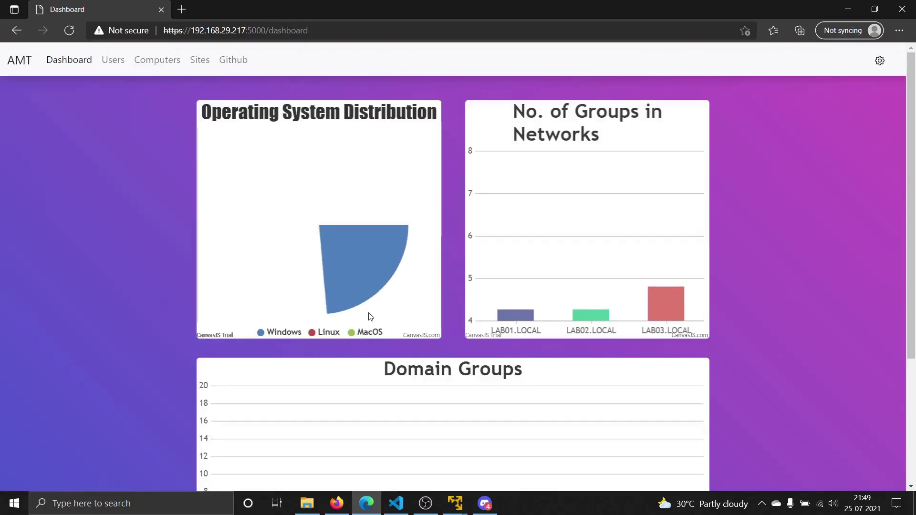
left_click(301, 309)
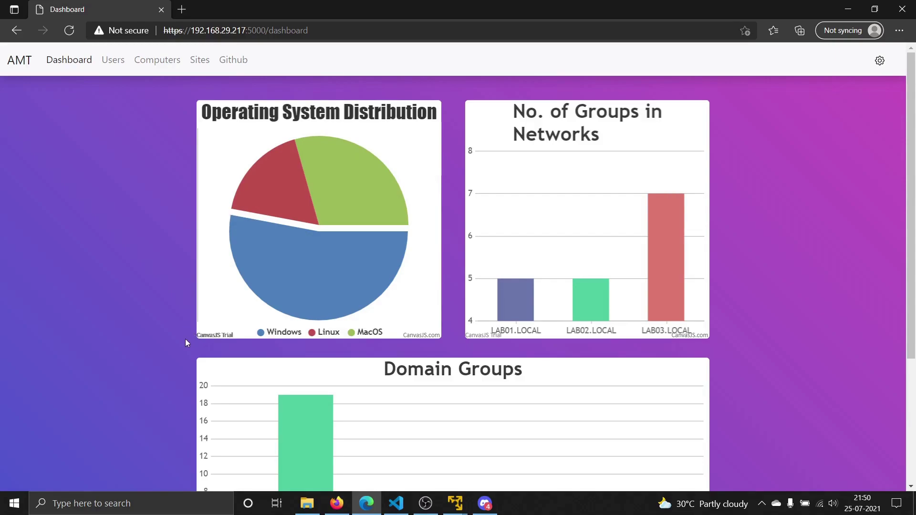
scroll(185, 339, "down", 3)
scroll(185, 338, "up", 3)
scroll(185, 338, "down", 3)
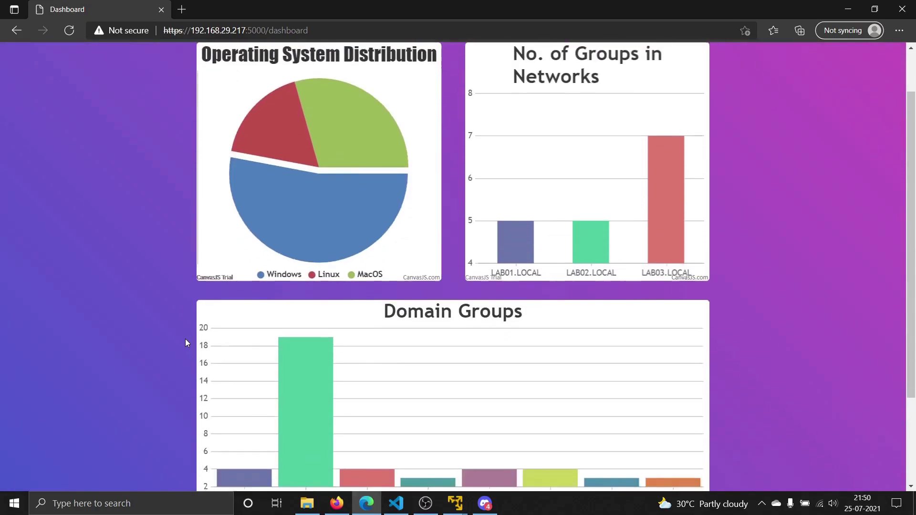
mouse_move(243, 405)
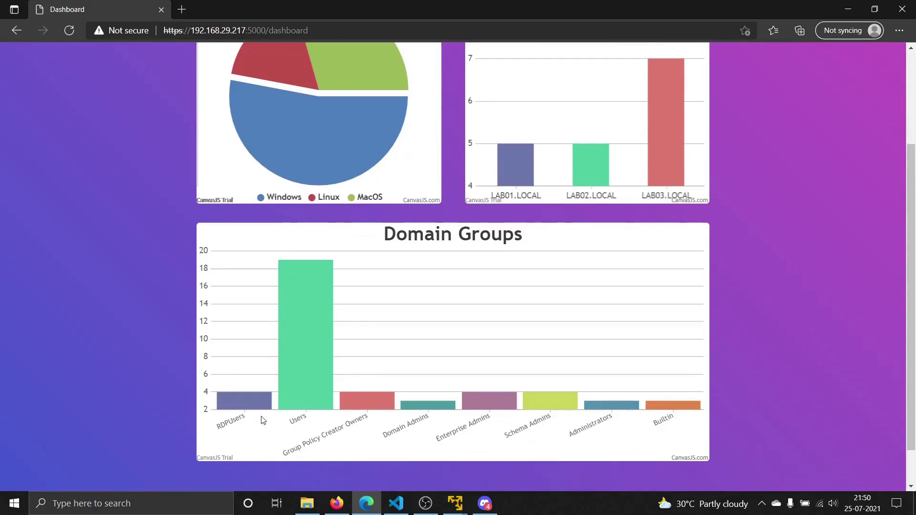
mouse_move(484, 405)
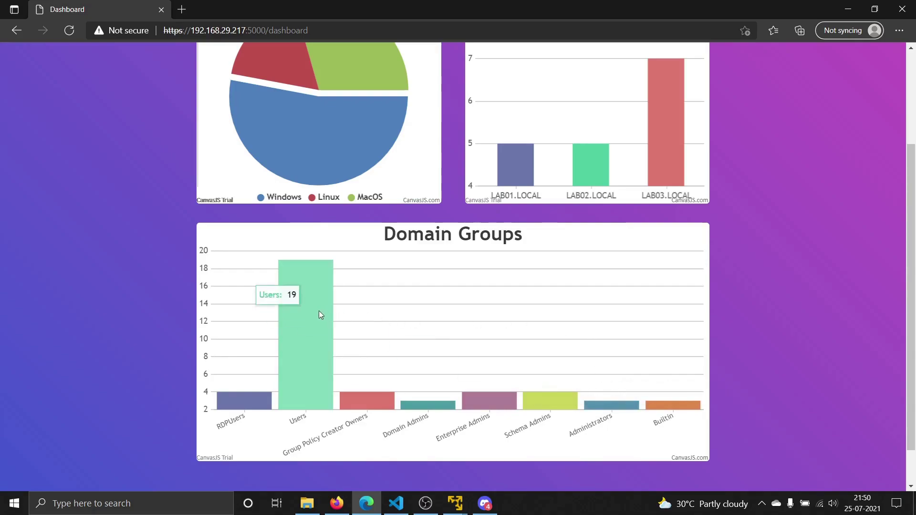
scroll(453, 334, "up", 3)
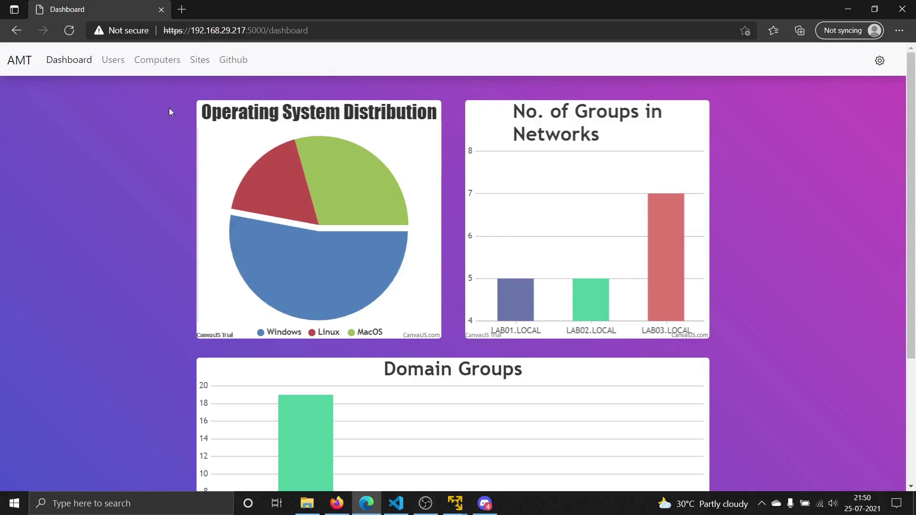
Open the users list for the LAB01.LOCAL network and expand the RDPUsers member's device and logon details
left_click(118, 60)
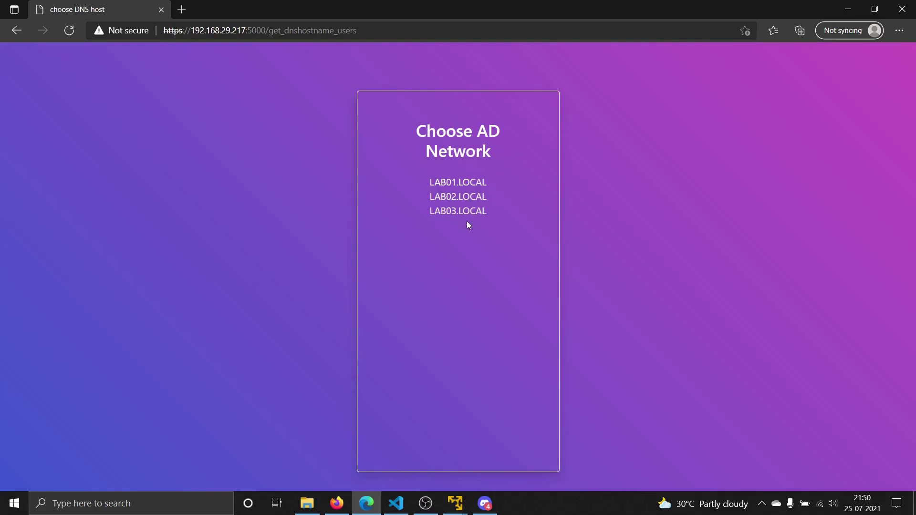
left_click(463, 188)
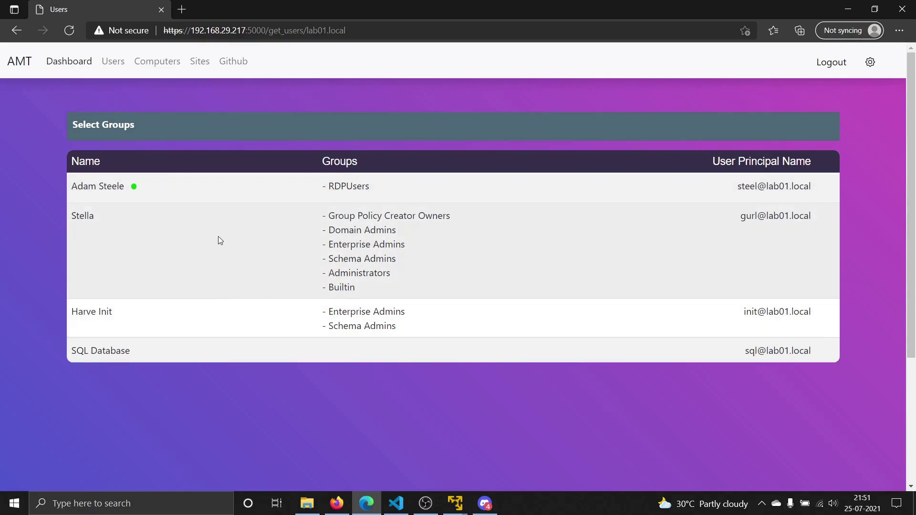
left_click(231, 196)
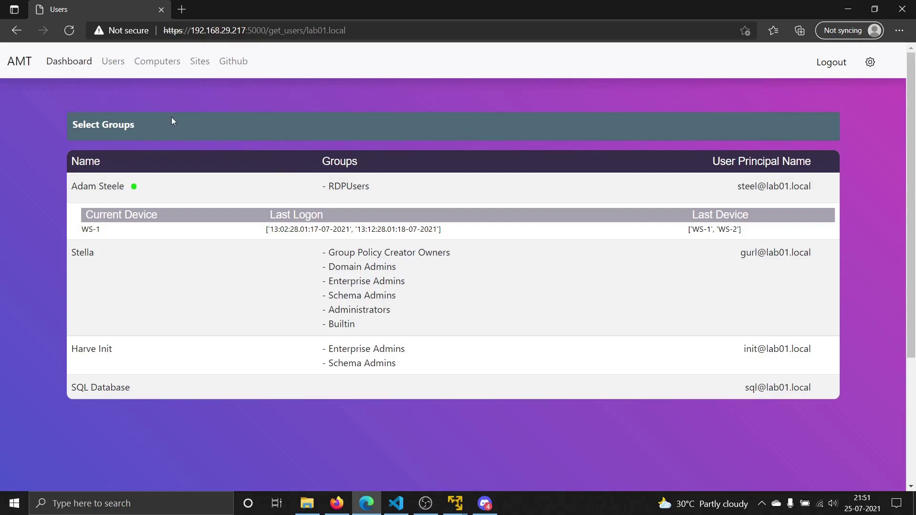
Filter the users list by the Administrators and Enterprise Admins groups
left_click(204, 124)
scroll(173, 175, "down", 1)
scroll(173, 175, "down", 2)
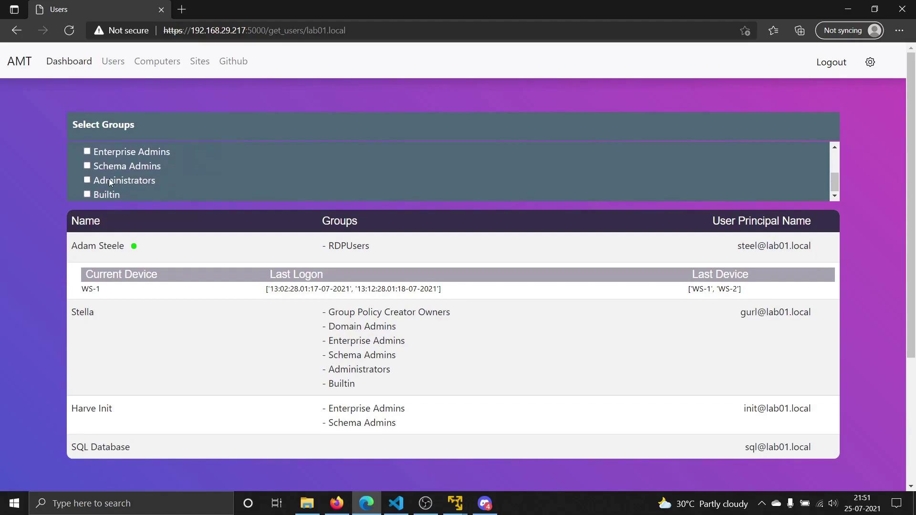
left_click(102, 179)
scroll(101, 176, "up", 1)
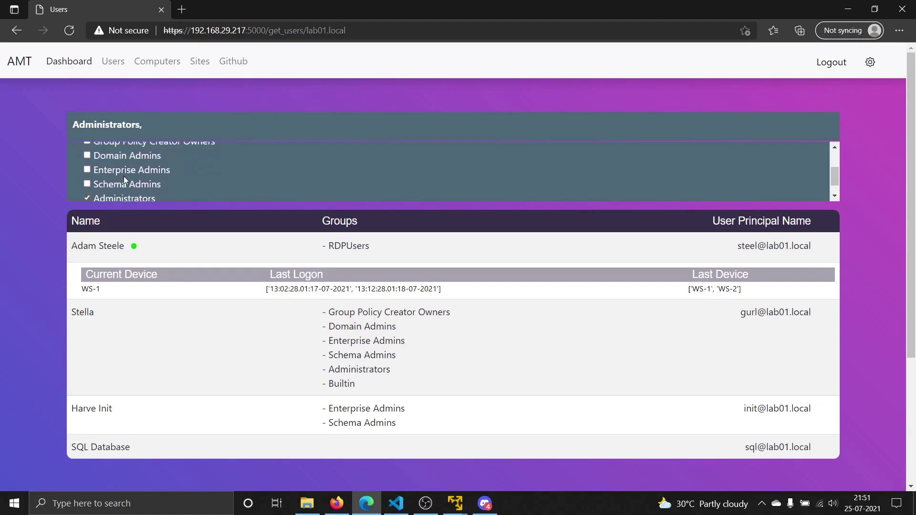
left_click(88, 169)
scroll(107, 156, "up", 3)
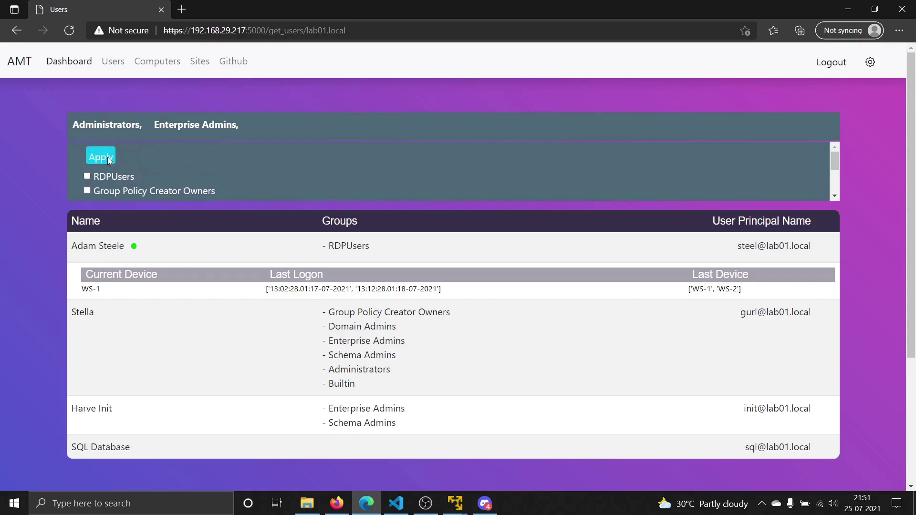
left_click(107, 157)
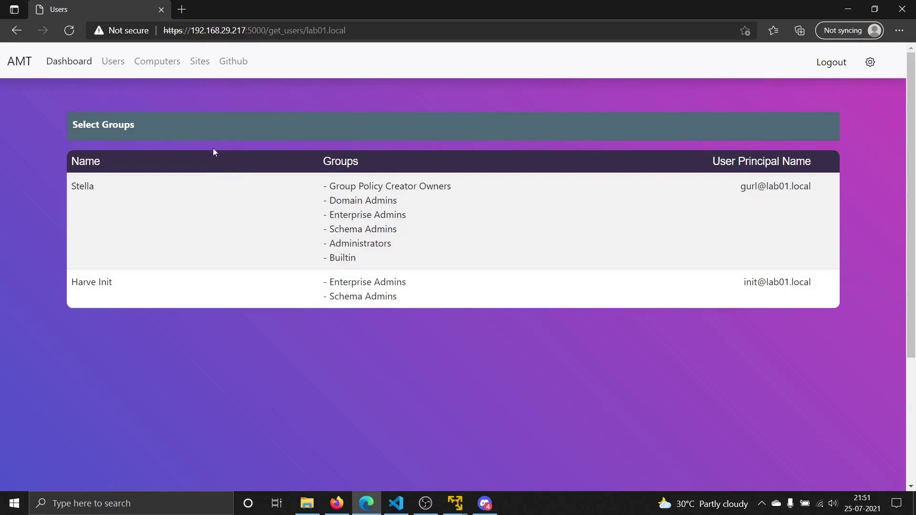
Open the computers list for the LAB01.LOCAL network and expand the logon details of ws-1.lab01.local
left_click(164, 66)
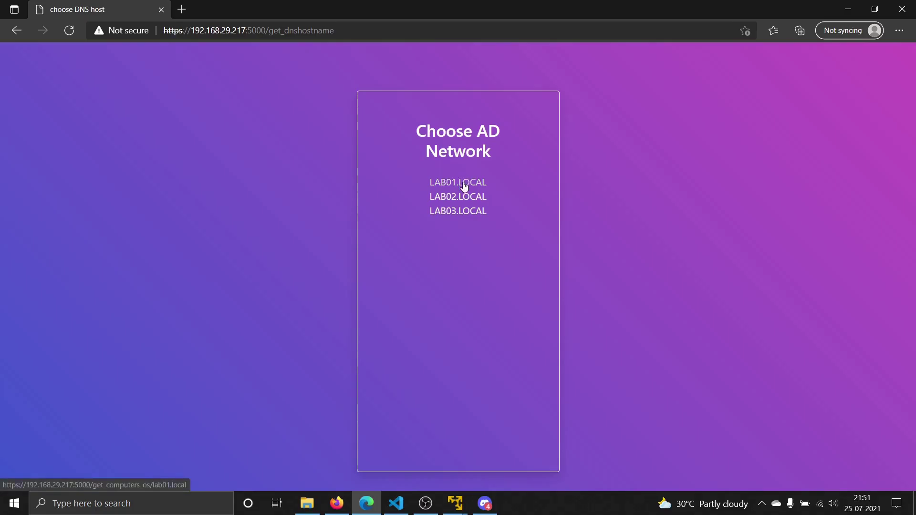
left_click(465, 186)
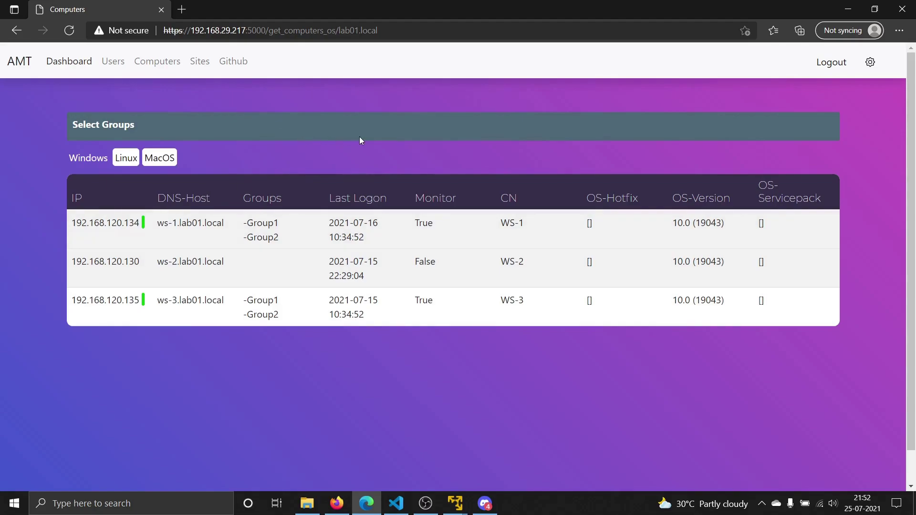
left_click(214, 237)
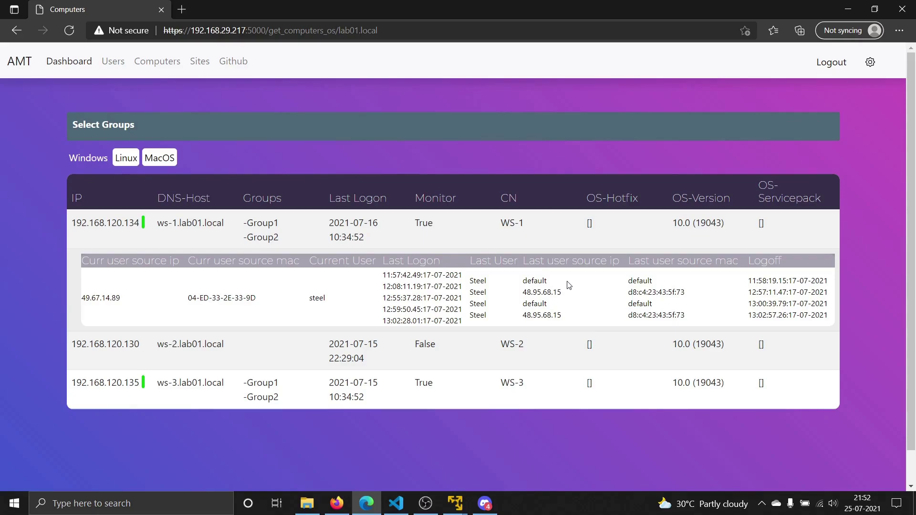
Examine the last user source IP and source MAC entries in the ws-1.lab01.local details
double_click(555, 293)
left_click(587, 300)
double_click(546, 291)
double_click(652, 292)
triple_click(642, 292)
left_click(617, 297)
Check the available computer group filters, and view the Linux and MacOS computer lists before returning to Windows
left_click(139, 132)
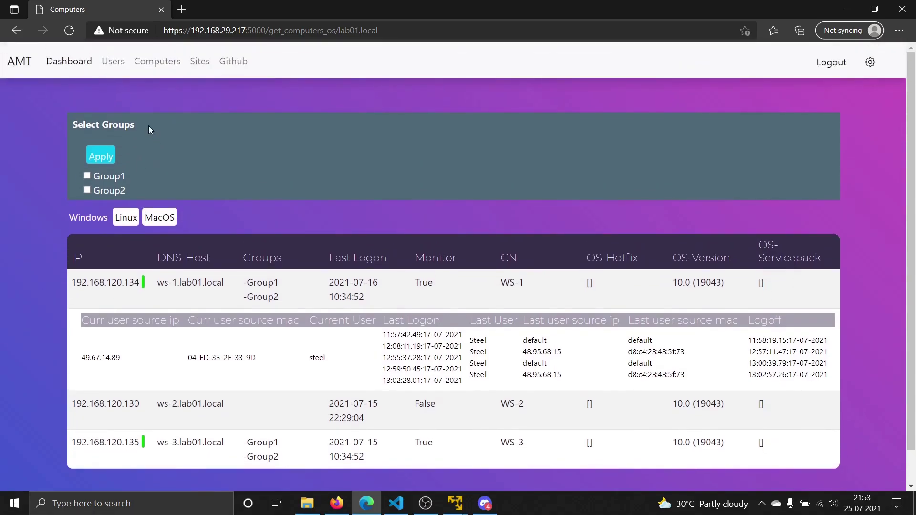
left_click(150, 129)
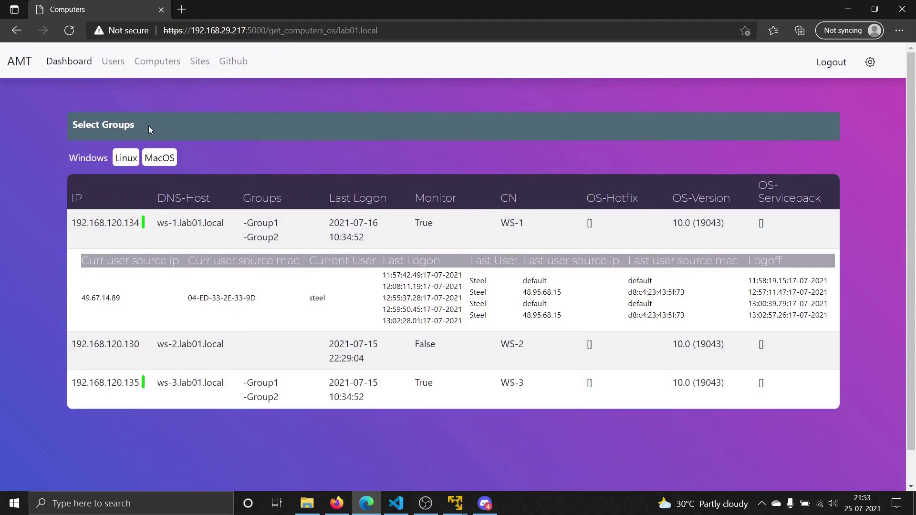
left_click(124, 158)
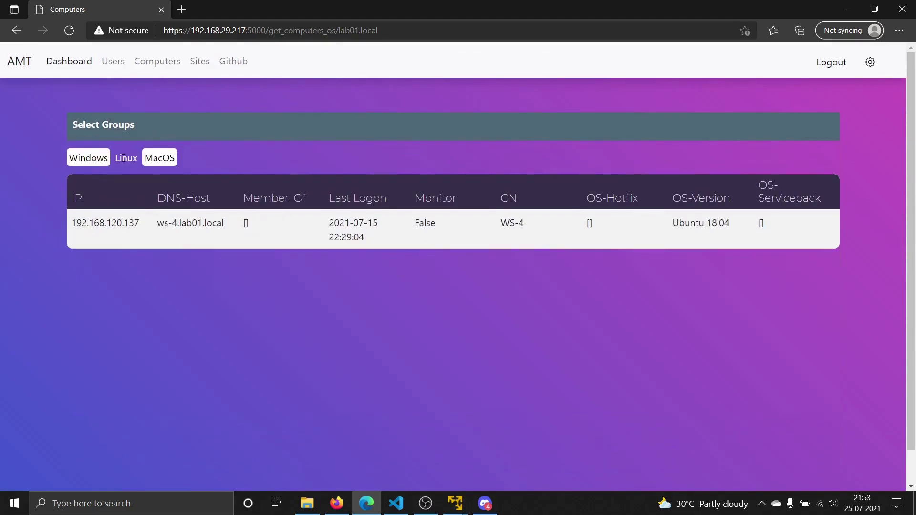
left_click(163, 160)
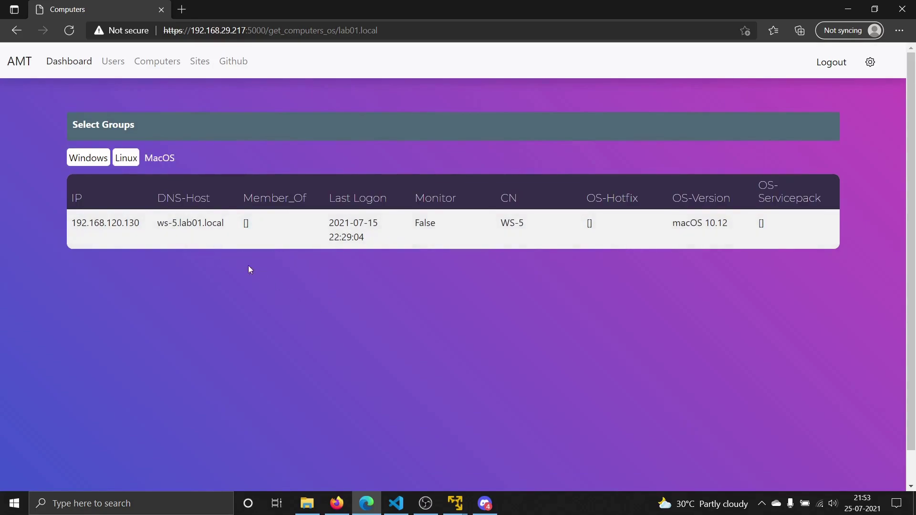
left_click(88, 158)
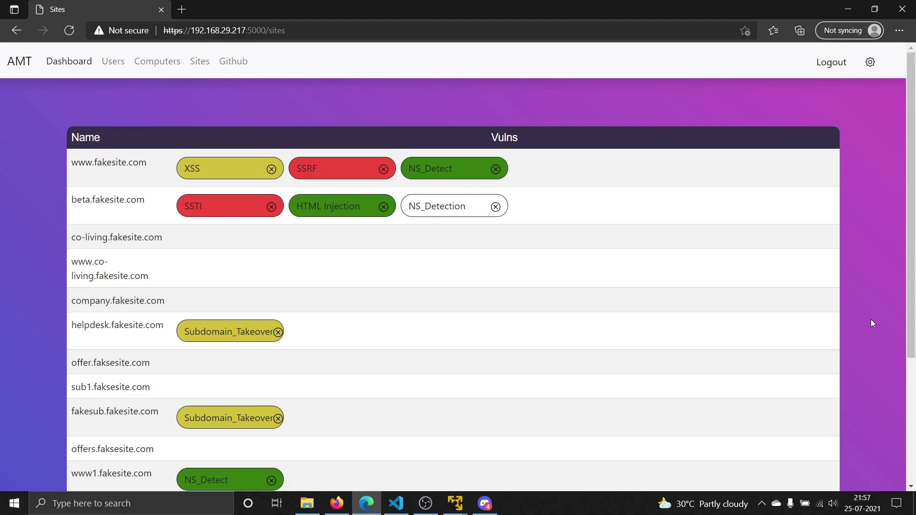
On the Sites page, remove the NS_Detection vulnerability from beta.fakesite.com and Subdomain_Takeover from helpdesk.fakesite.com
left_click(495, 208)
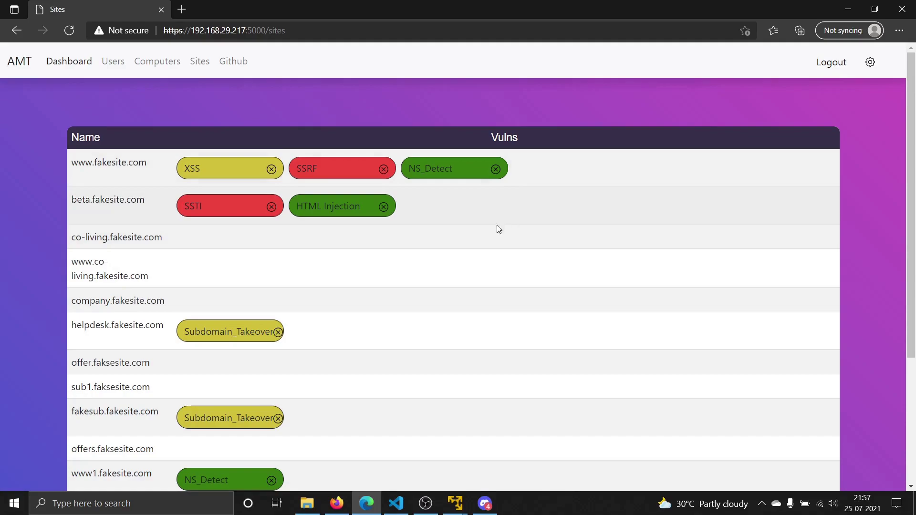
left_click(278, 331)
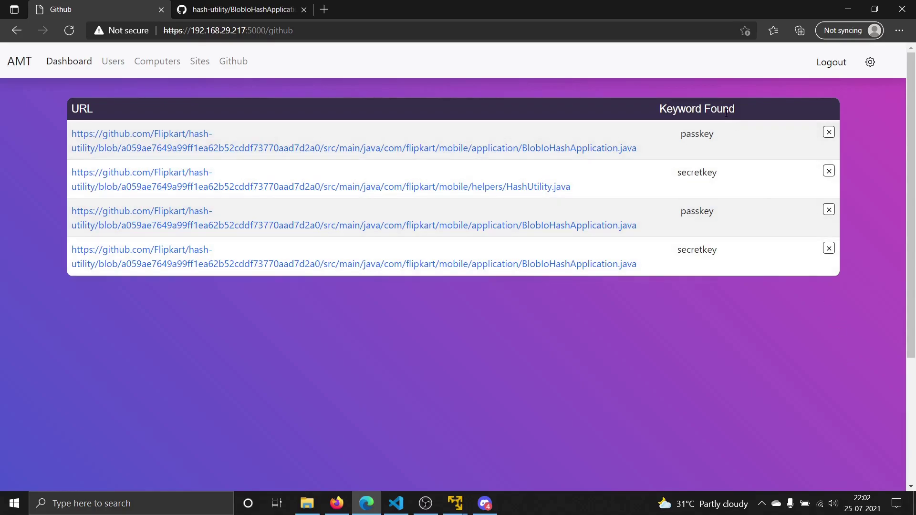
Review the keywords found on GitHub and inspect the secretKey assignment in the first listed file, BlobIoHashApplication.java
left_click_drag(742, 119, 654, 107)
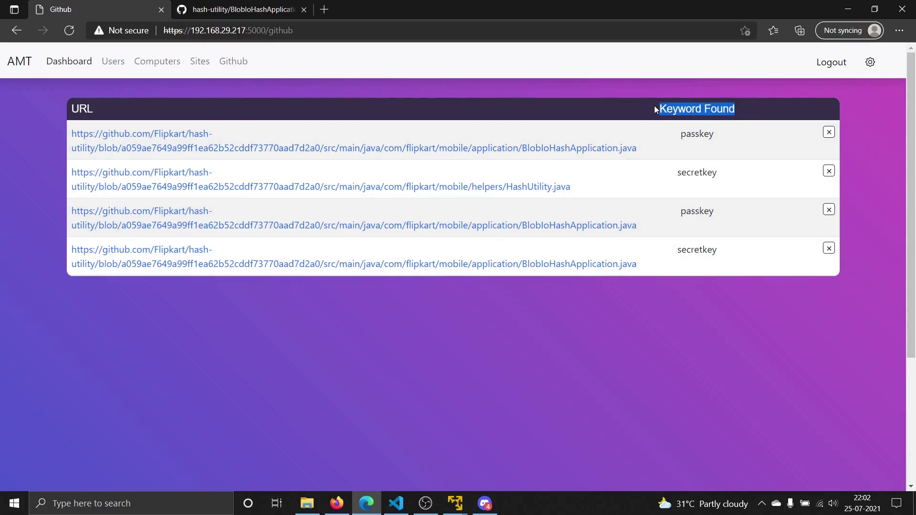
left_click(702, 139)
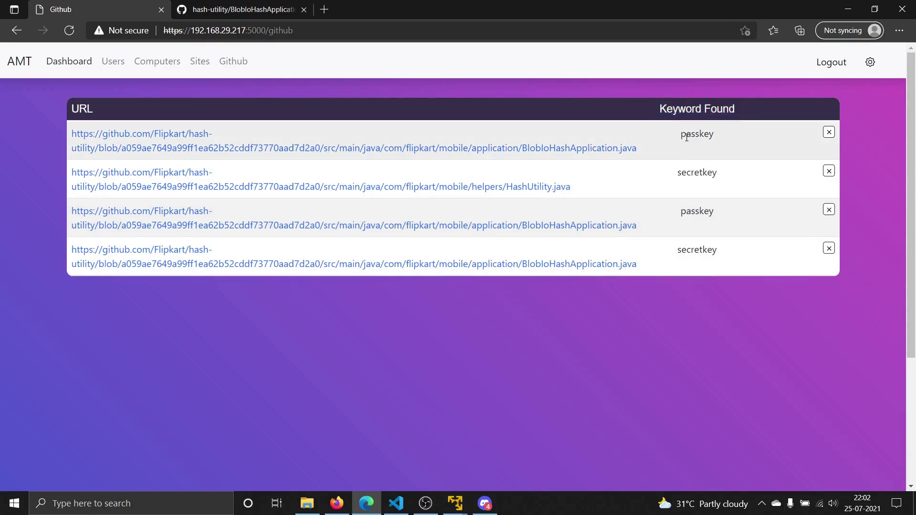
left_click(508, 148)
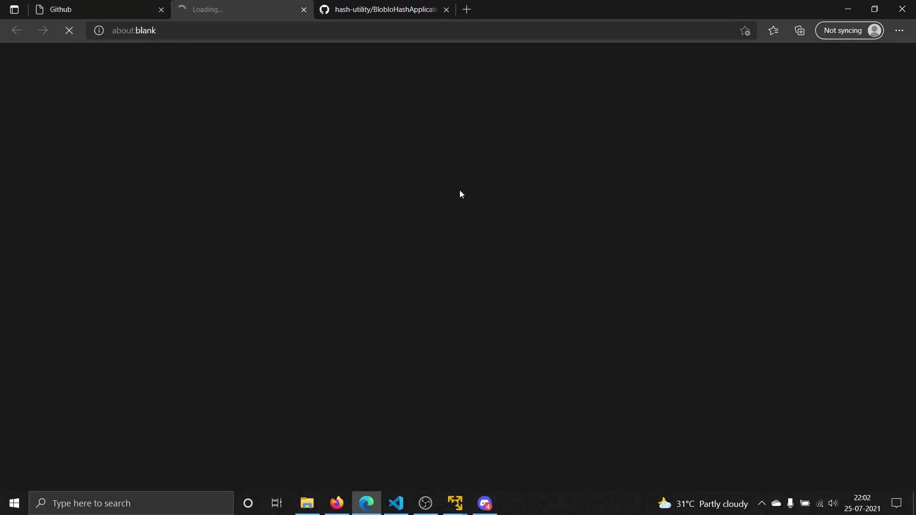
scroll(382, 329, "down", 4)
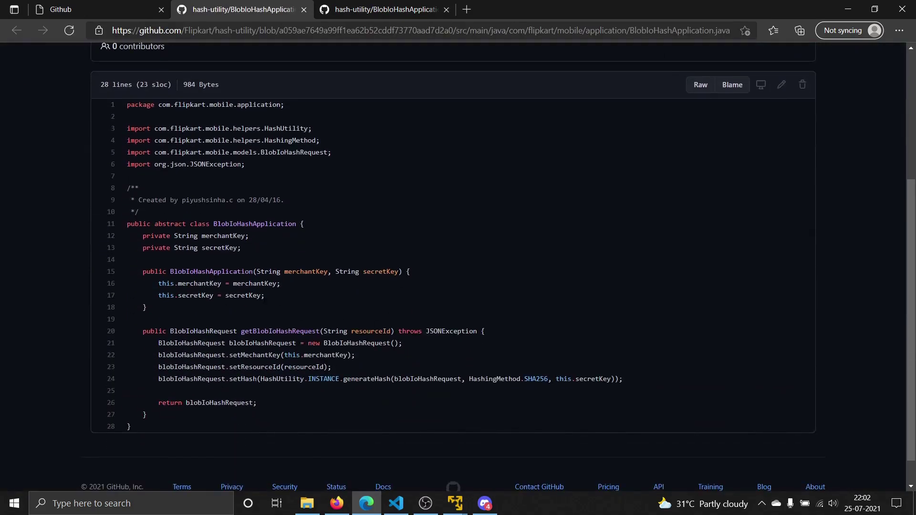
left_click_drag(266, 297, 208, 296)
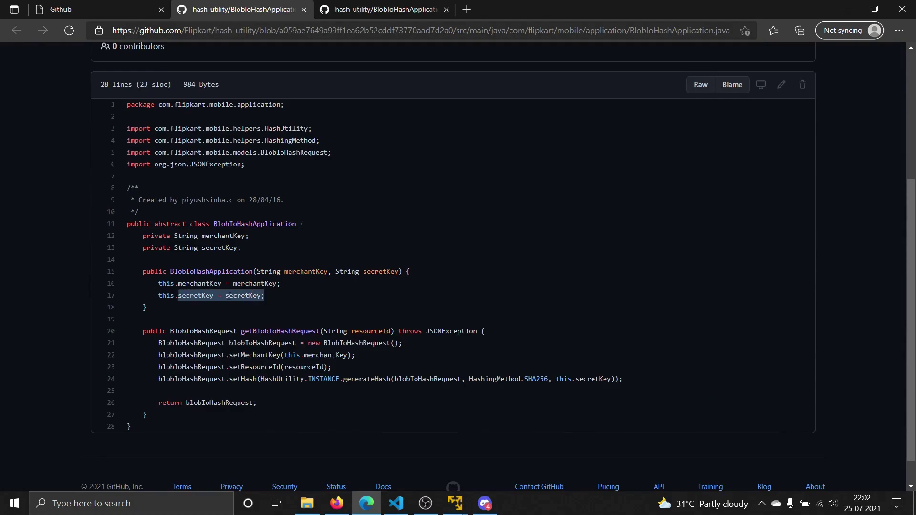
left_click(294, 298)
Return to the Github findings list and delete the first passkey entry
left_click(133, 4)
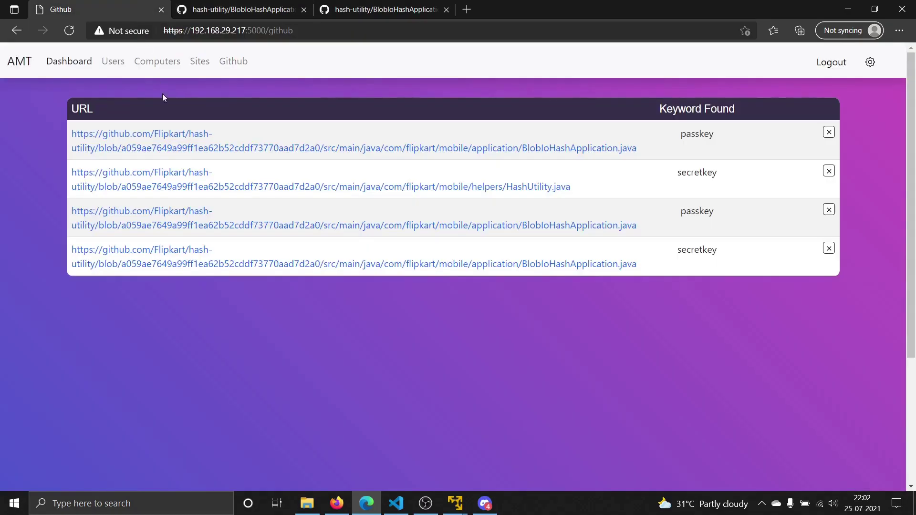
left_click(829, 133)
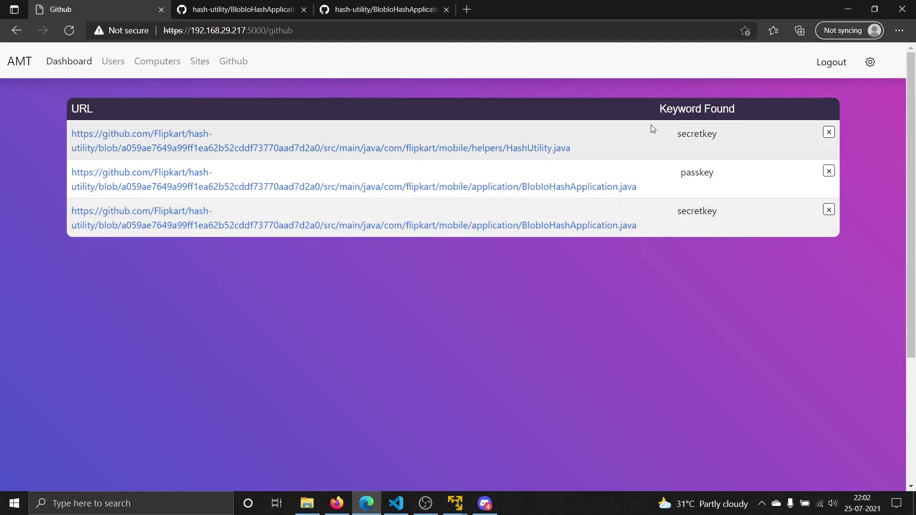
Open the settings and review the password and domain controller forms, switching Remote Network on and back off
left_click(870, 62)
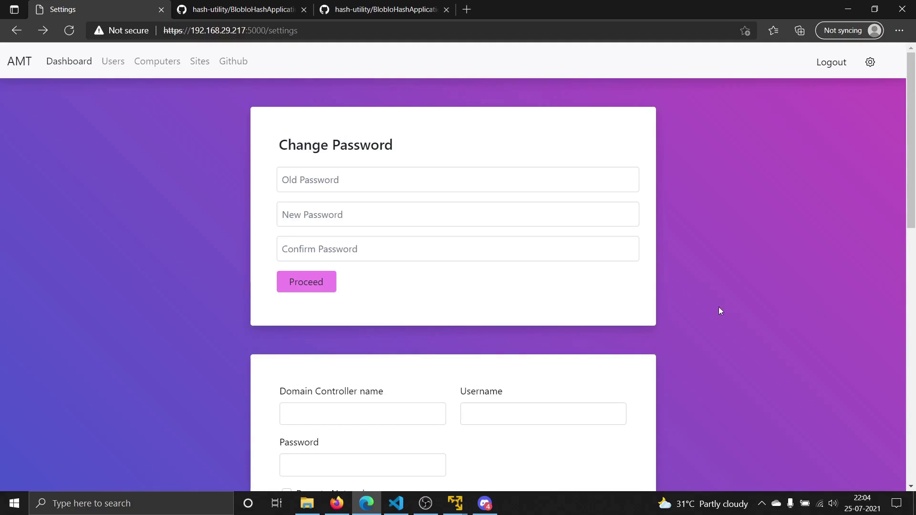
scroll(719, 310, "down", 3)
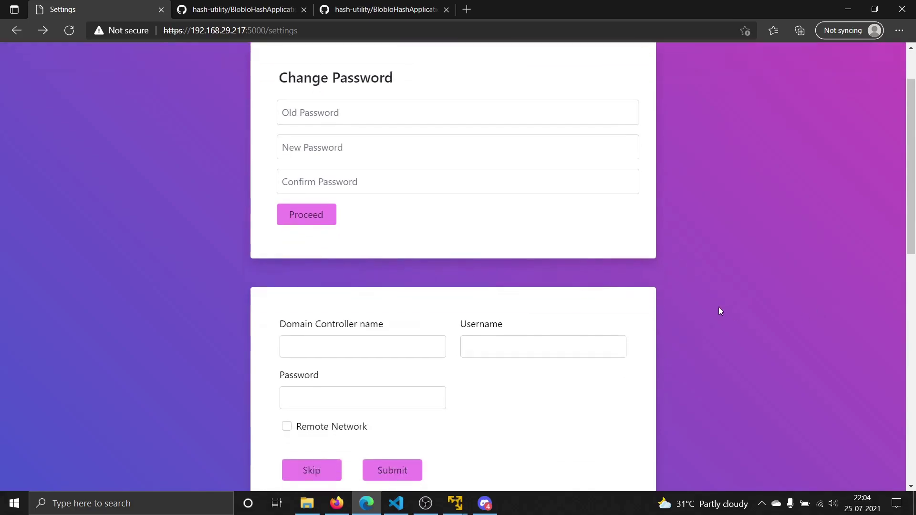
scroll(719, 311, "down", 1)
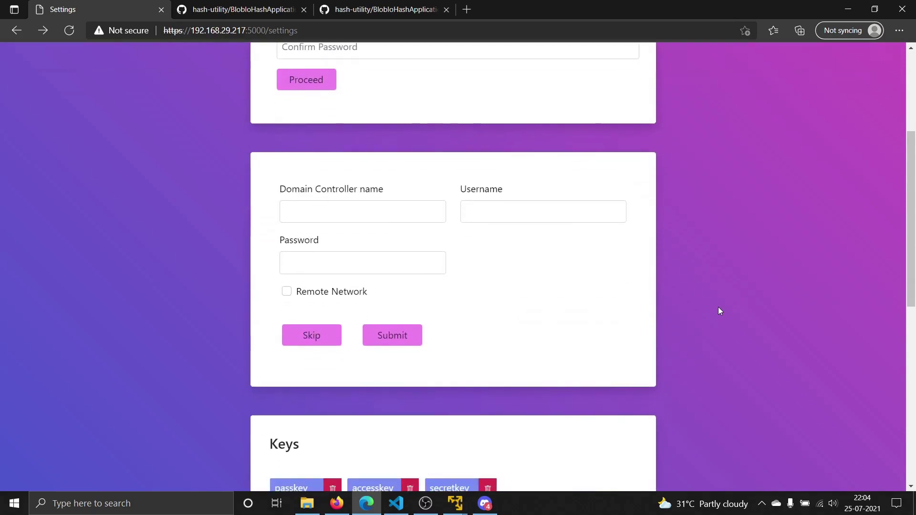
scroll(719, 311, "down", 1)
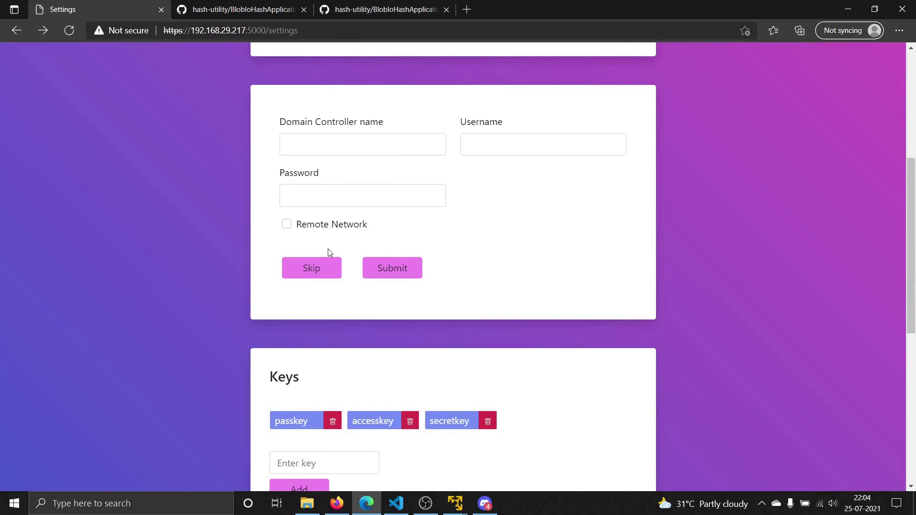
left_click(287, 228)
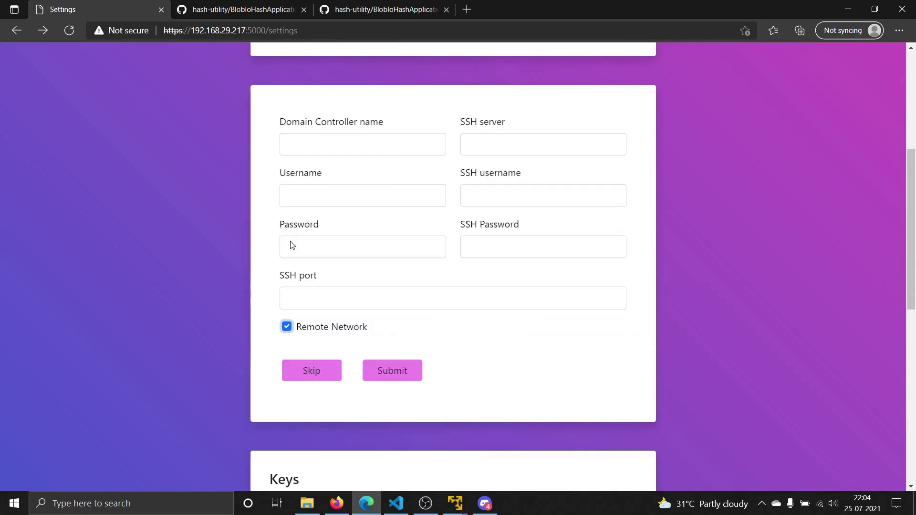
left_click(286, 328)
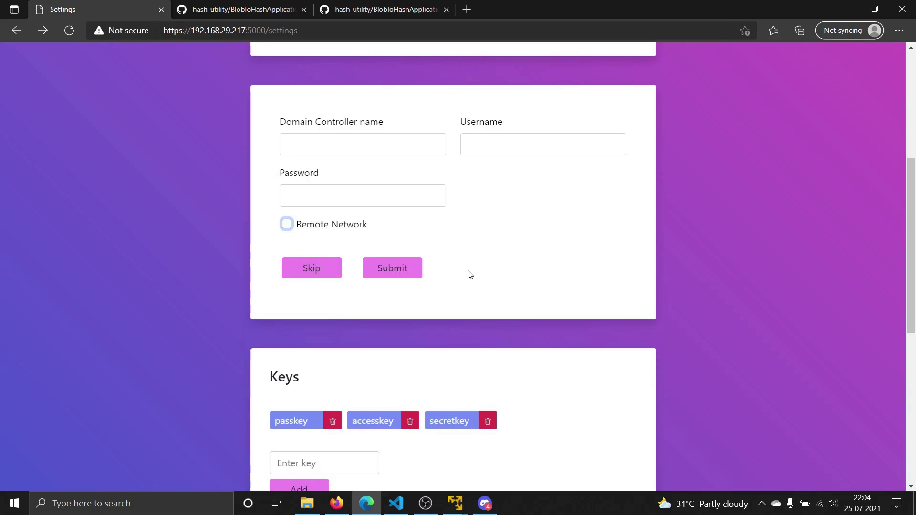
Delete the secretkey keyword from the Keys settings
scroll(470, 274, "down", 1)
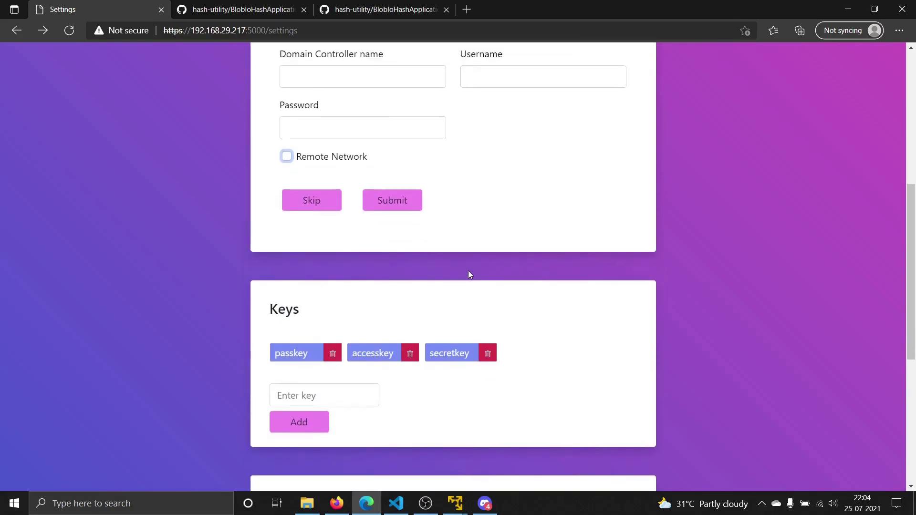
scroll(468, 271, "down", 2)
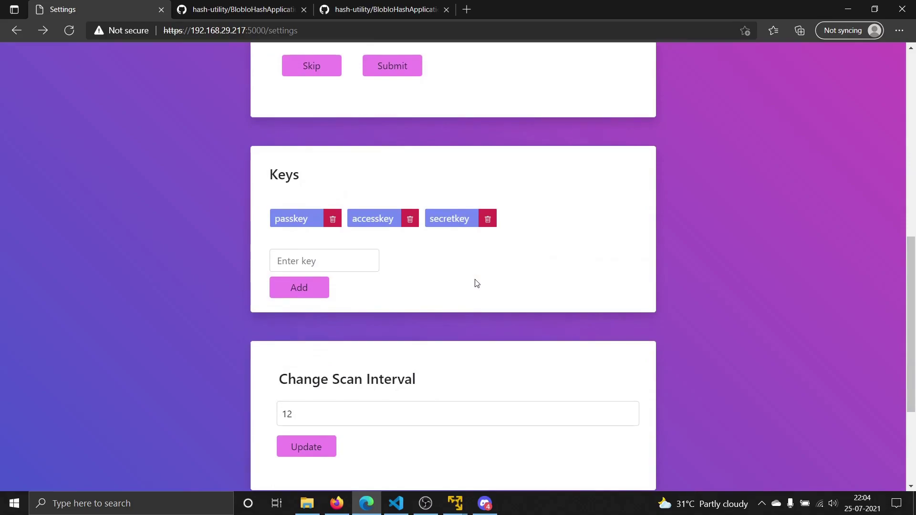
left_click(487, 220)
Review the scan interval and Github organisation settings, and return to the dashboard
scroll(487, 227, "down", 8)
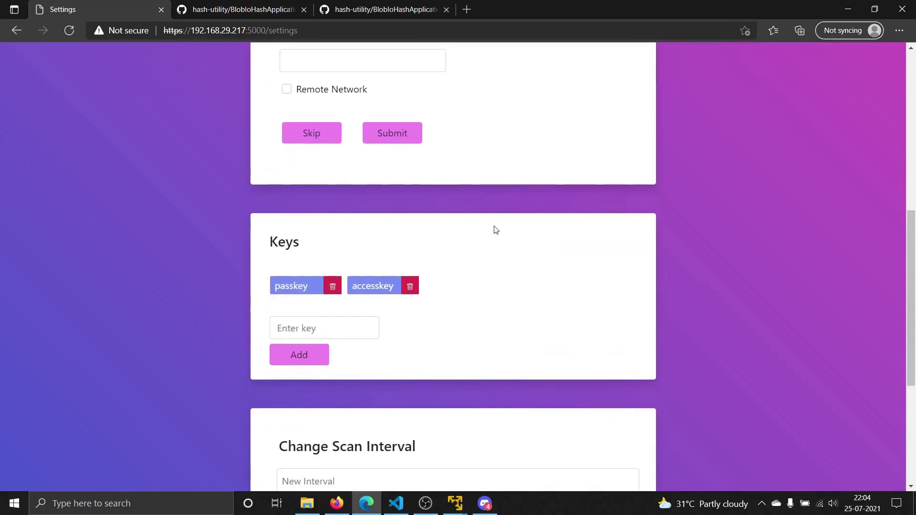
scroll(496, 229, "down", 4)
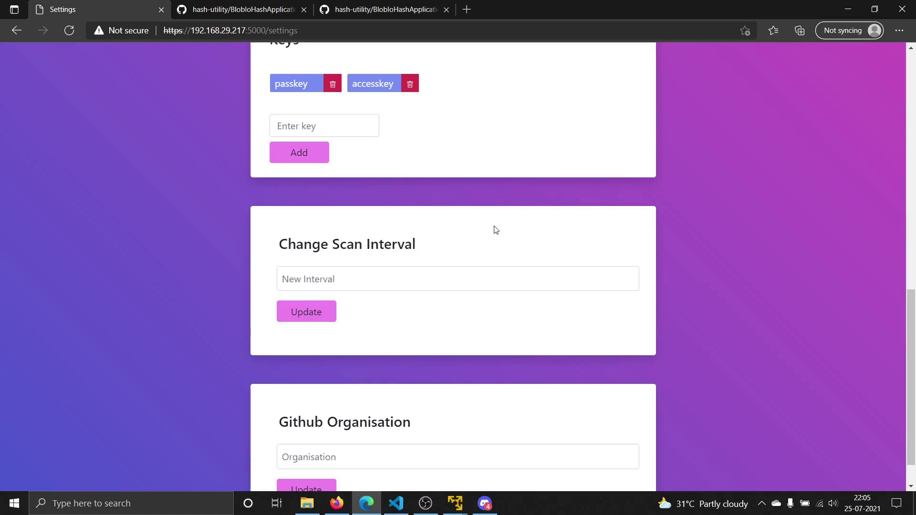
scroll(496, 230, "down", 1)
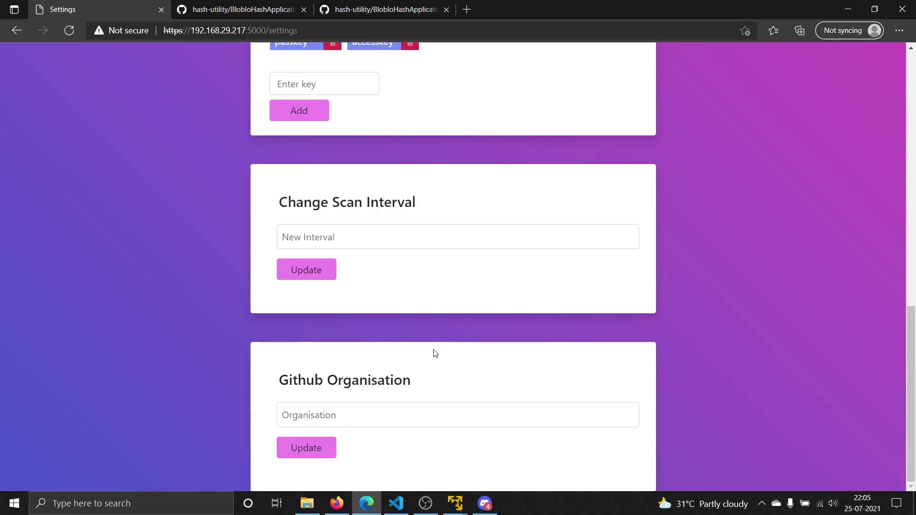
scroll(435, 353, "up", 4)
scroll(435, 353, "up", 8)
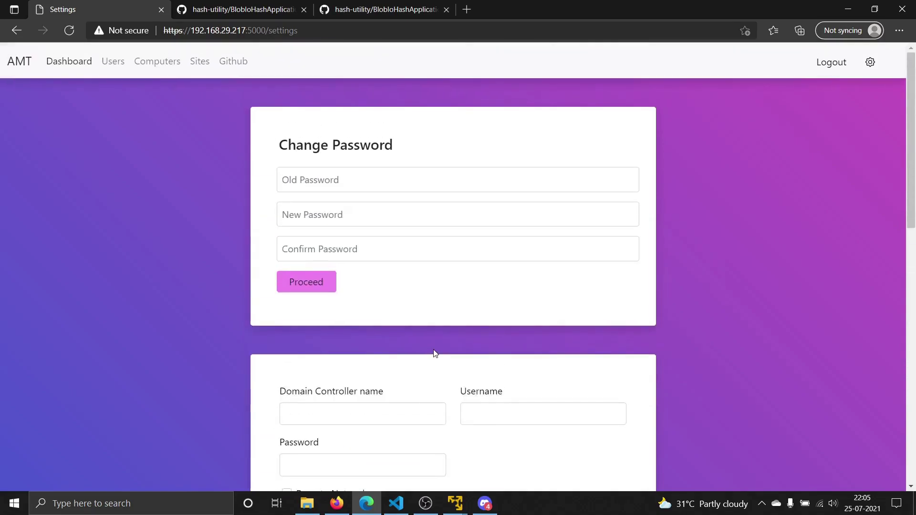
left_click(71, 69)
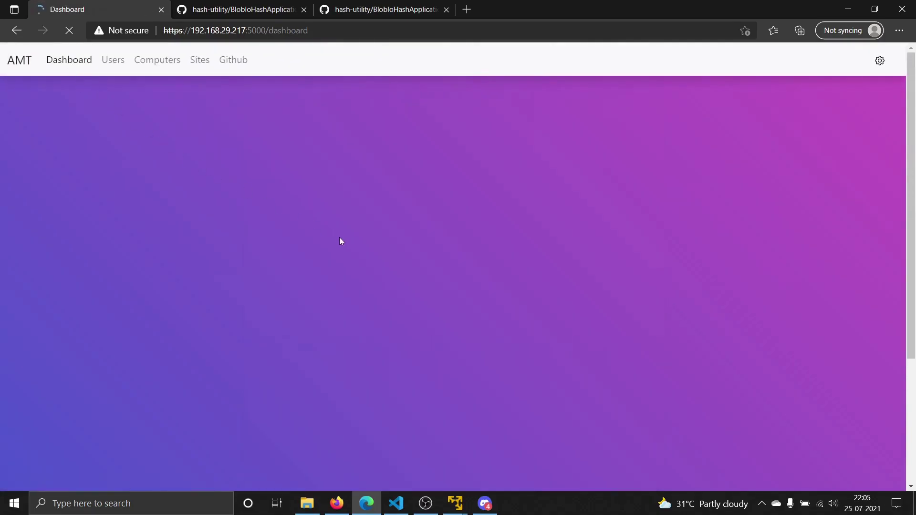